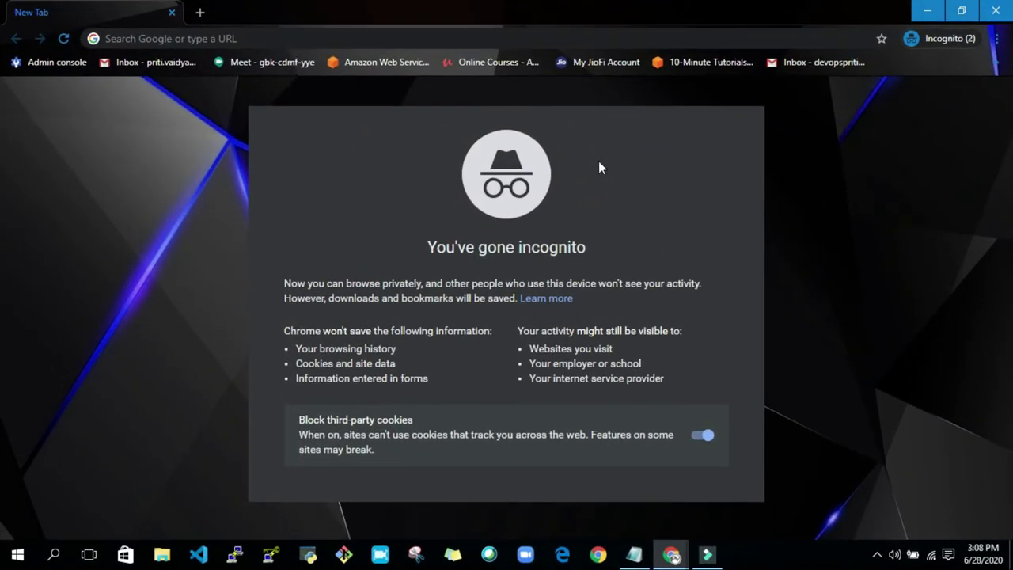
# Step: Search Google for 'team viewer' and open the TeamViewer website
pyautogui.click(250, 39)
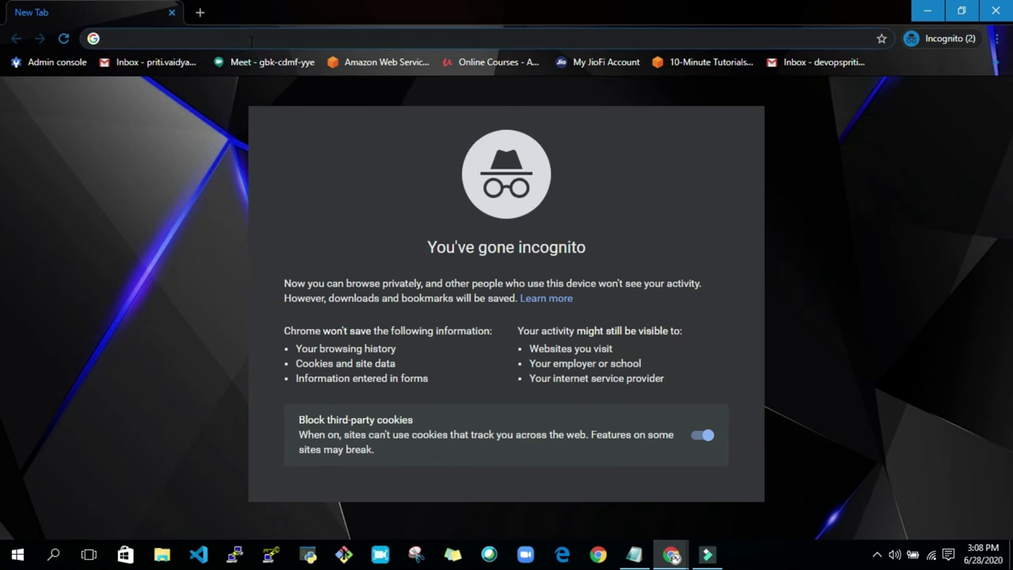
pyautogui.write('team vie')
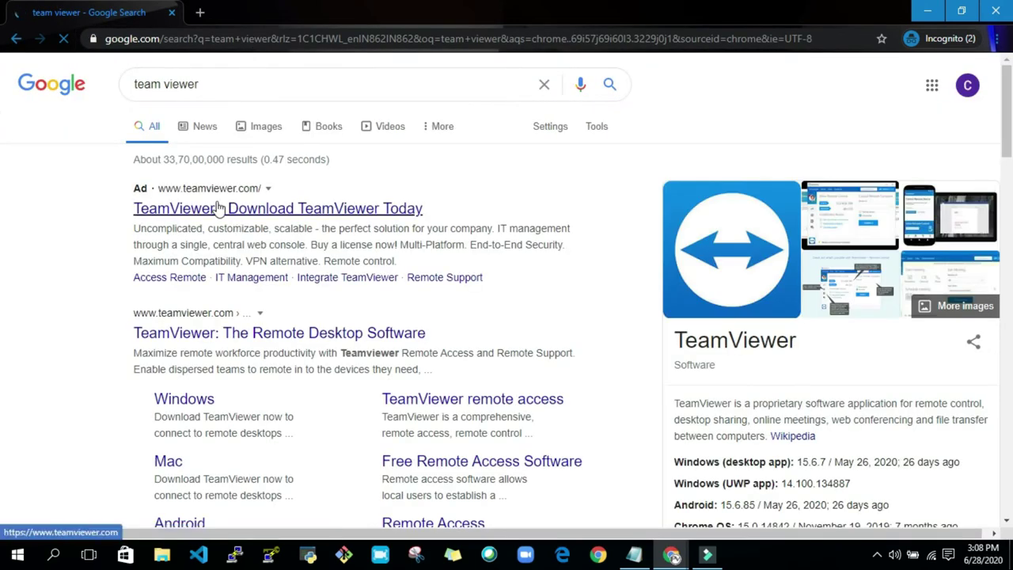
pyautogui.click(272, 210)
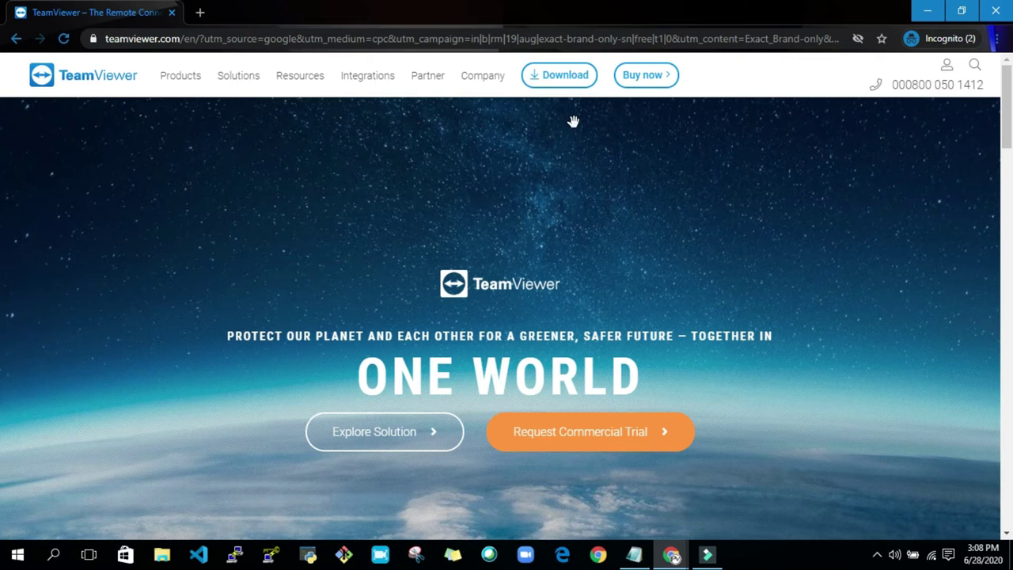
# Step: Download the TeamViewer for Windows installer, saving TeamViewer_Setup to the Desktop
pyautogui.click(552, 80)
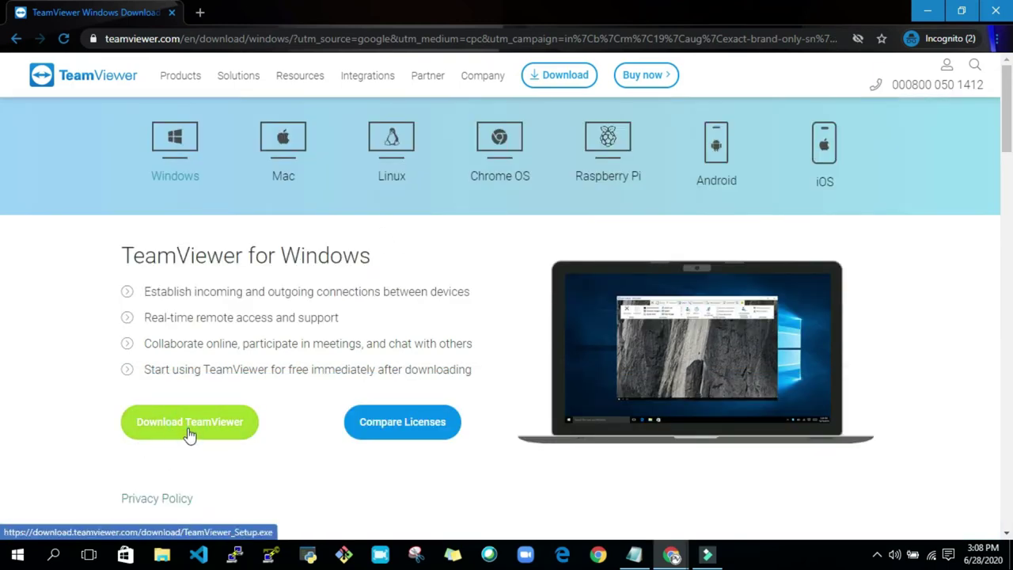
pyautogui.click(190, 432)
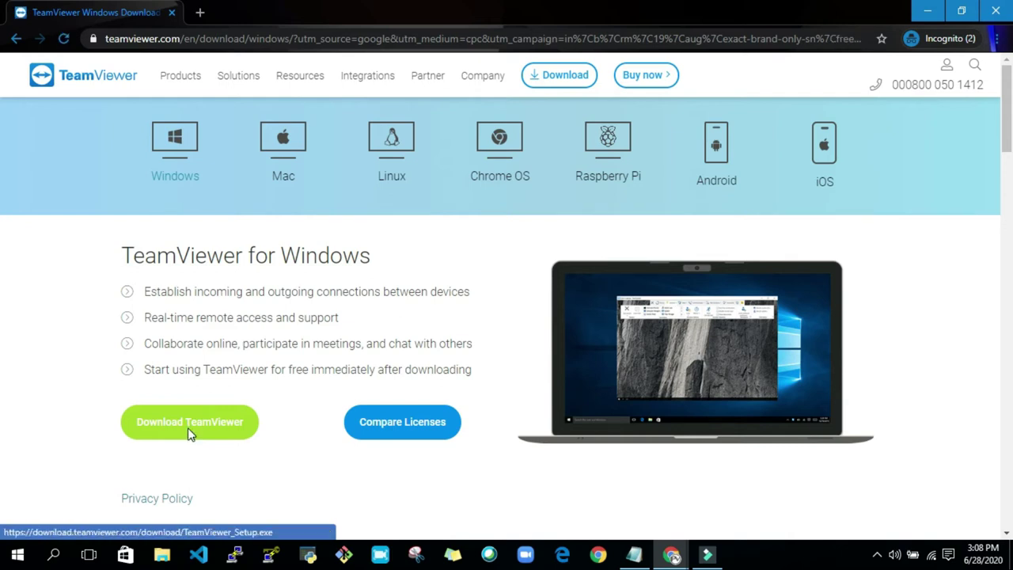
pyautogui.click(84, 102)
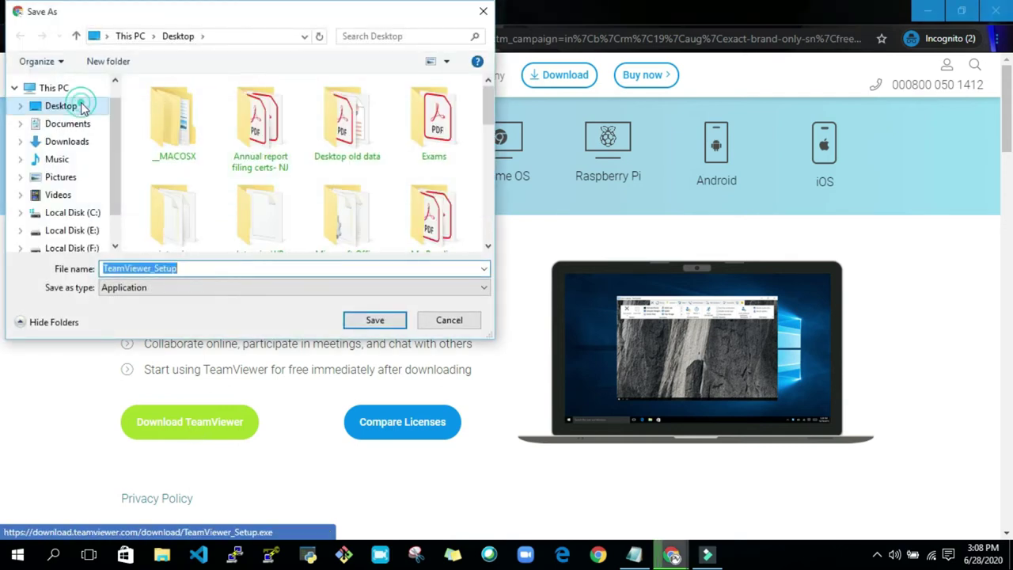
pyautogui.click(375, 322)
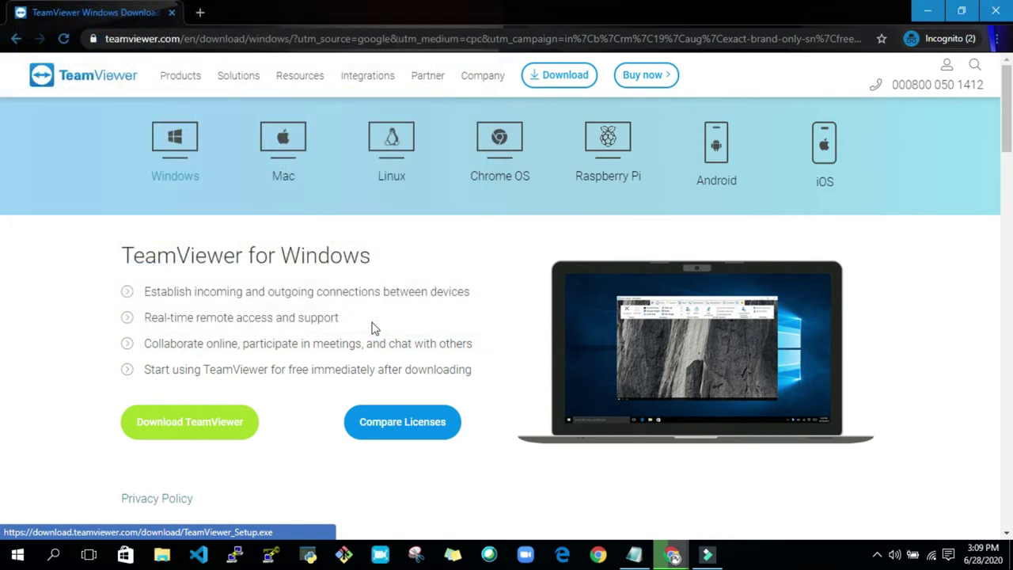
# Step: Place the TeamViewer_Setup installer beside the TVTools archive on the Desktop
pyautogui.click(928, 11)
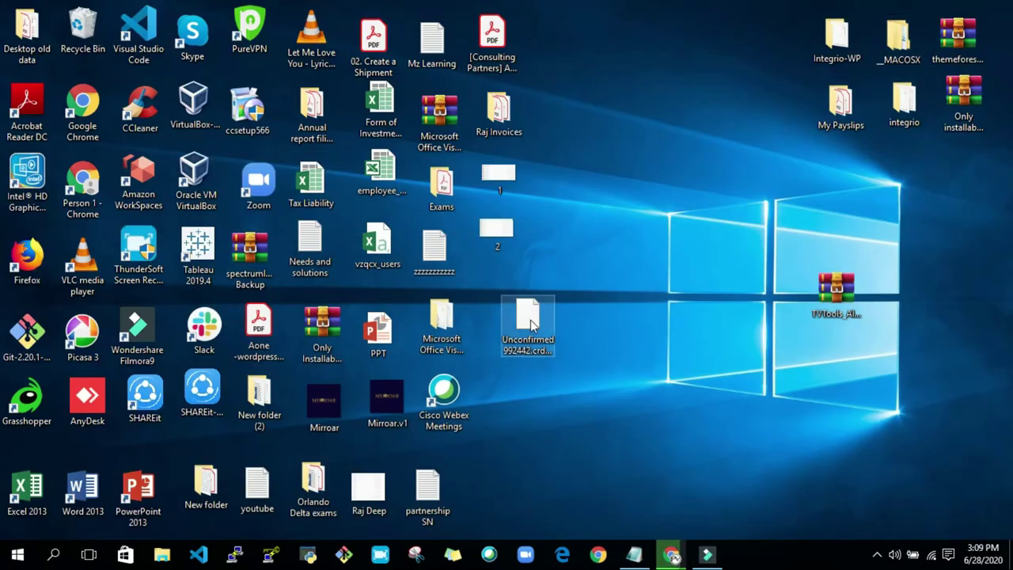
pyautogui.moveTo(528, 320); pyautogui.dragTo(770, 288)
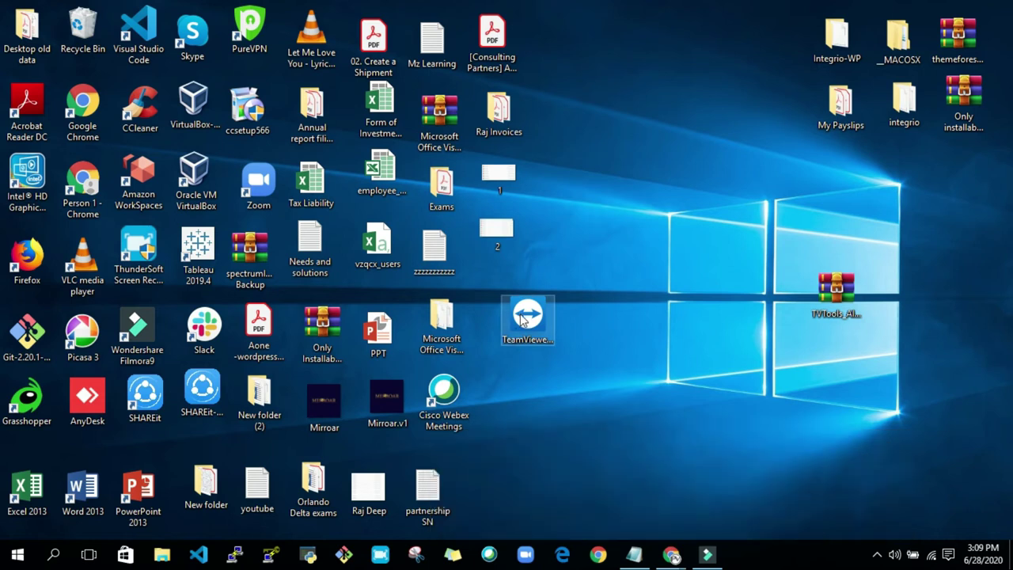
pyautogui.moveTo(516, 348); pyautogui.dragTo(766, 292)
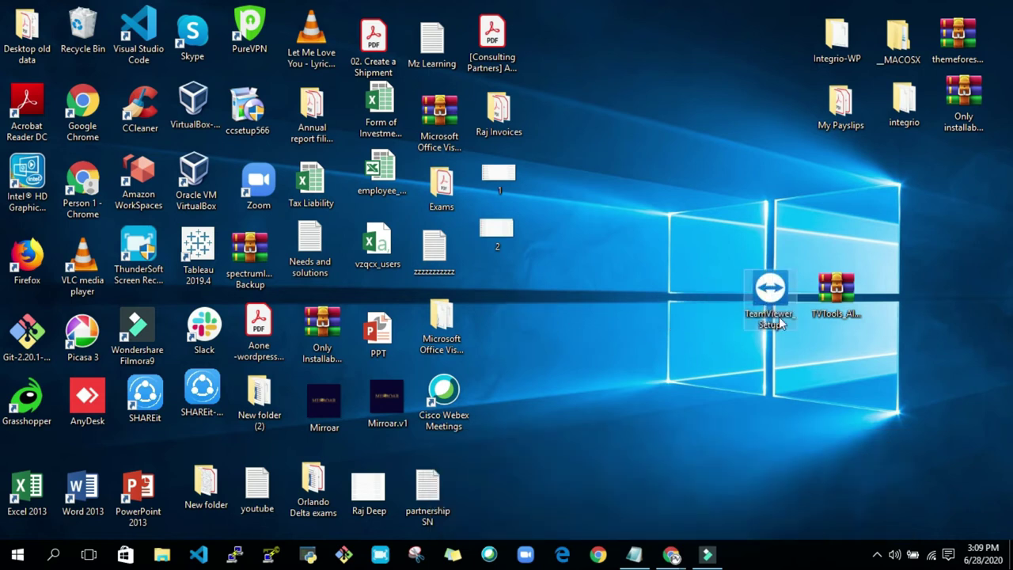
# Step: Extract the TVTools archive here and put the TVTools_AlterID folder beside it
pyautogui.click(819, 299)
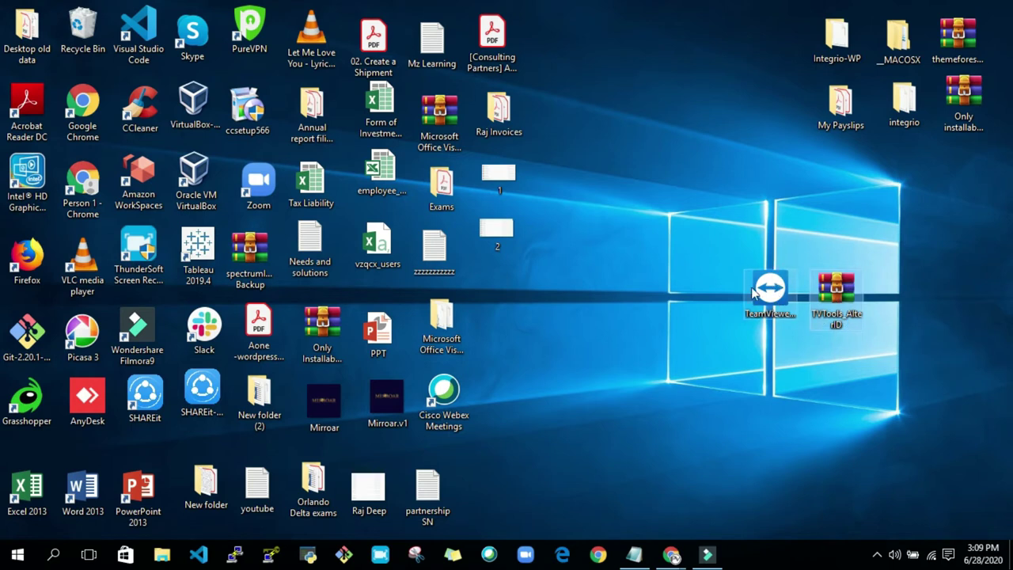
pyautogui.moveTo(774, 291)
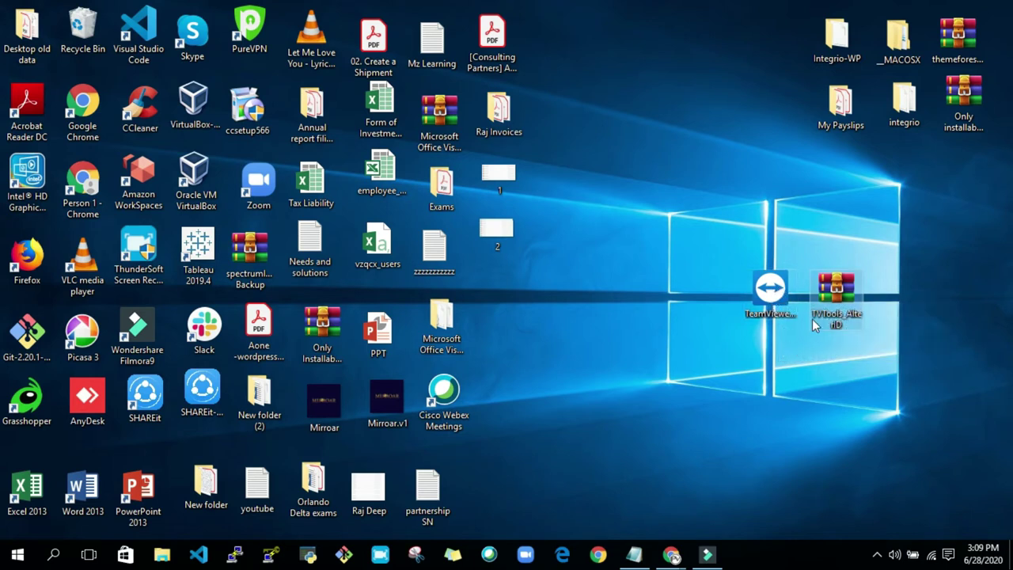
pyautogui.rightClick(838, 293)
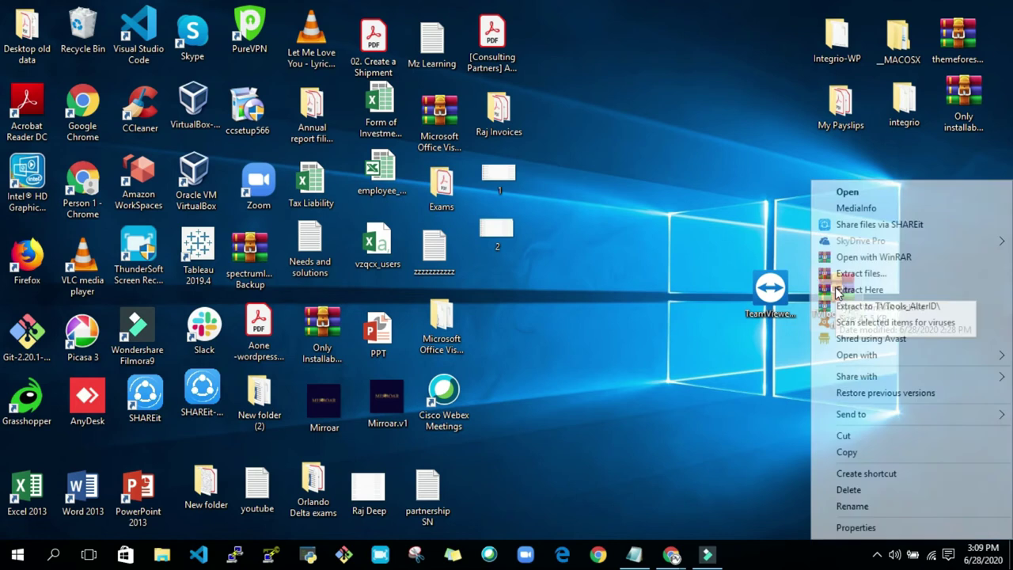
pyautogui.click(881, 292)
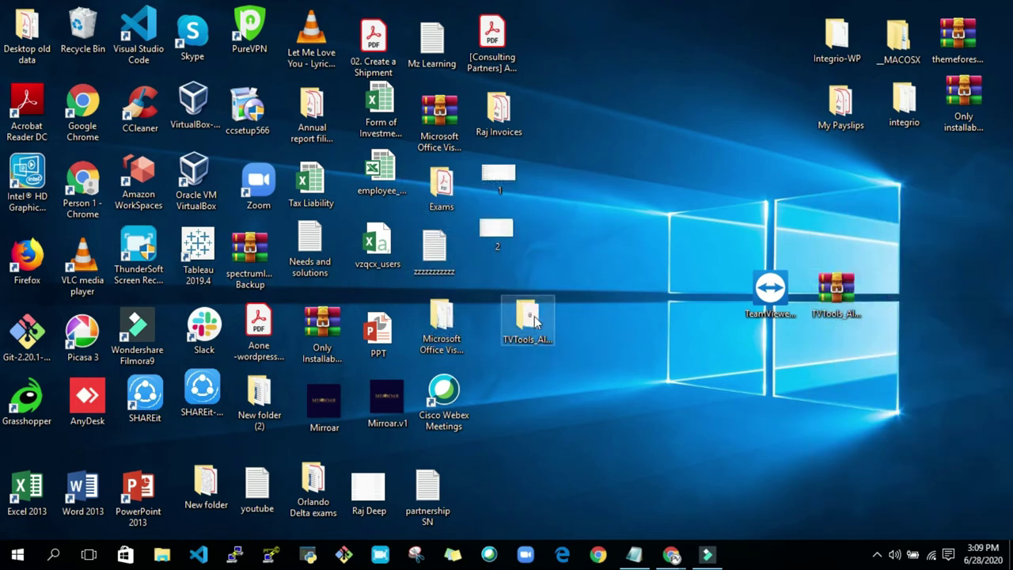
pyautogui.moveTo(527, 316); pyautogui.dragTo(843, 341)
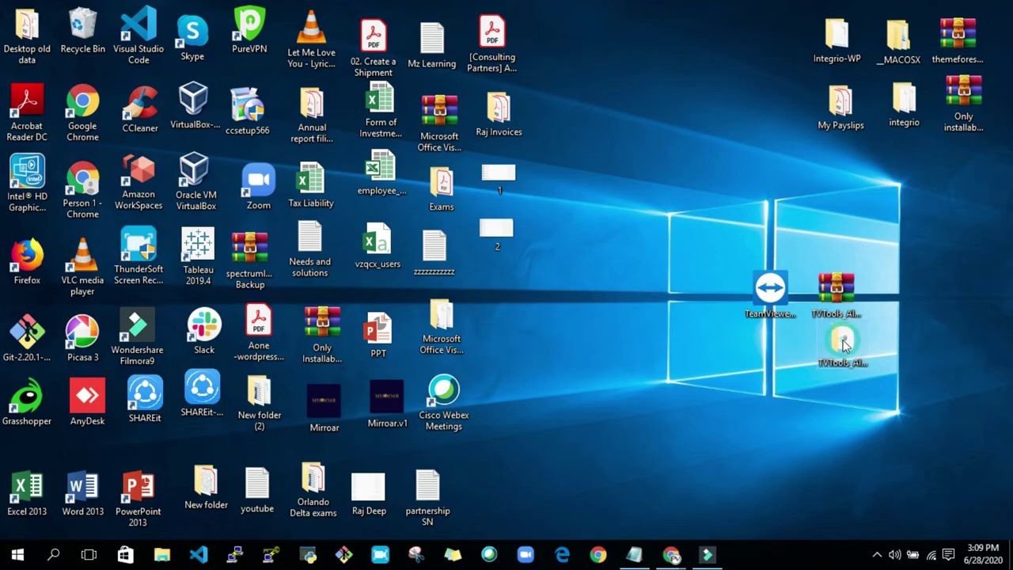
pyautogui.doubleClick(844, 340)
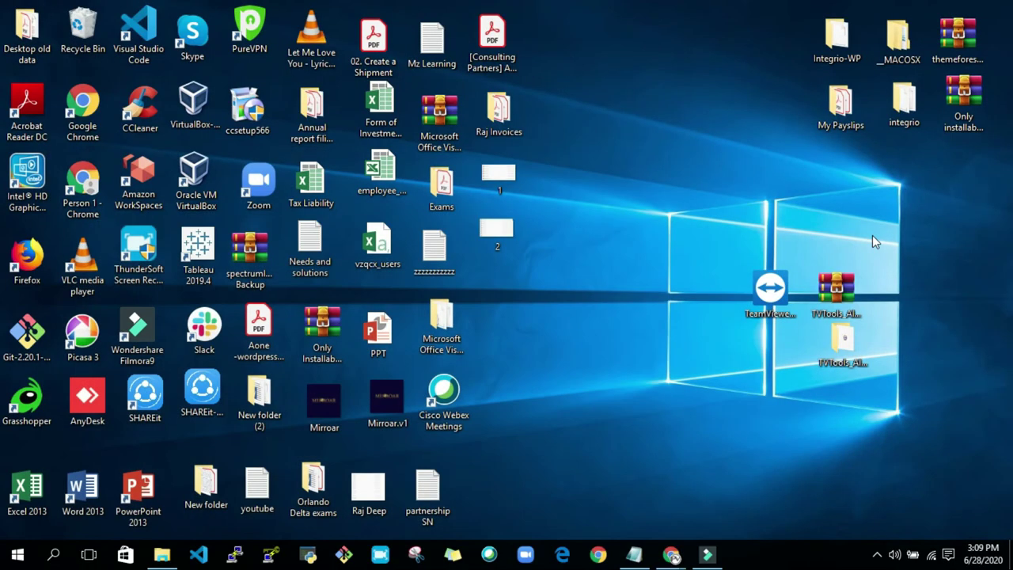
pyautogui.click(934, 9)
# Step: Install TeamViewer with the default installation for both company and personal use
pyautogui.moveTo(775, 299); pyautogui.dragTo(749, 325)
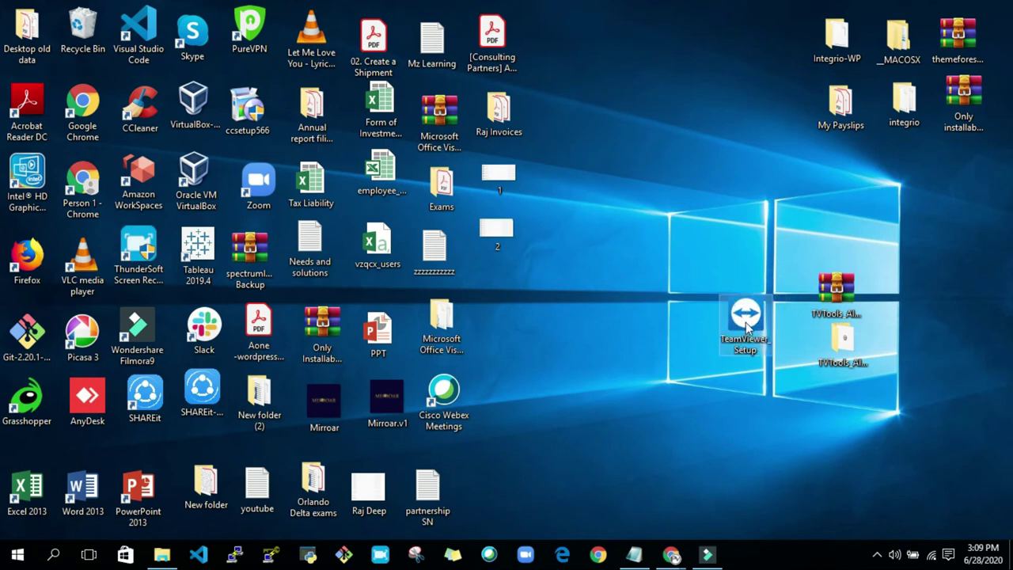
pyautogui.doubleClick(747, 320)
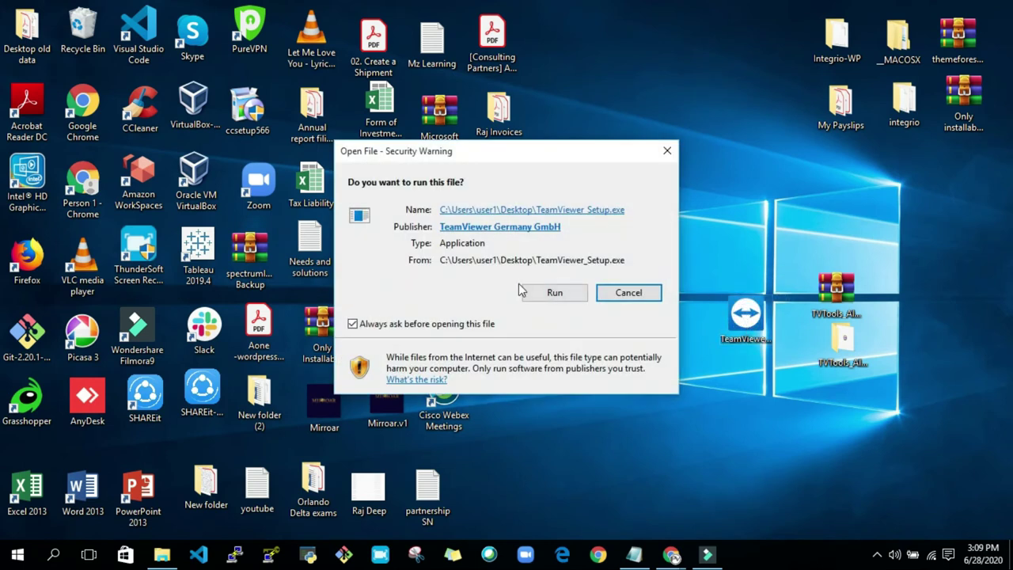
pyautogui.click(552, 293)
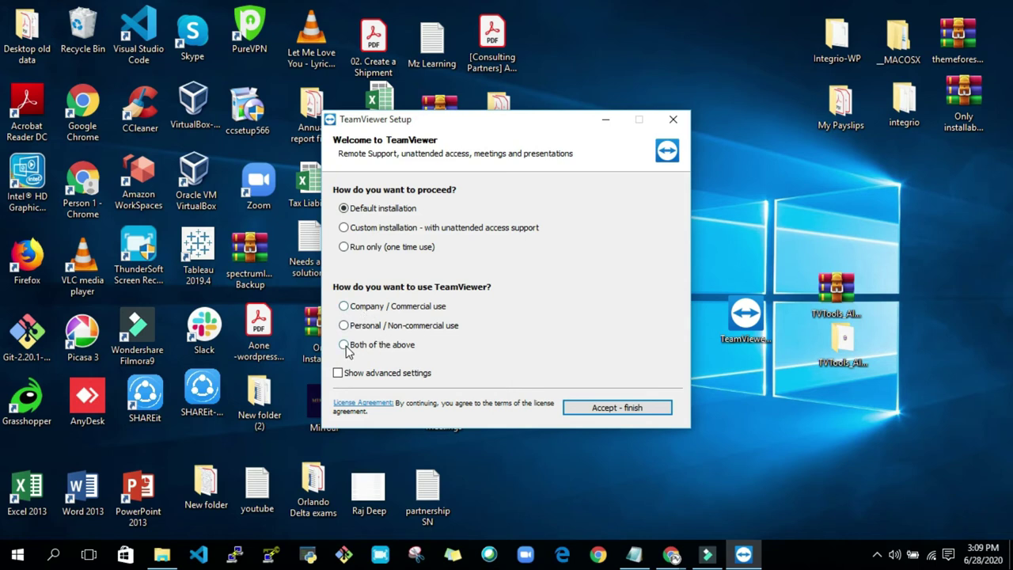
pyautogui.click(345, 346)
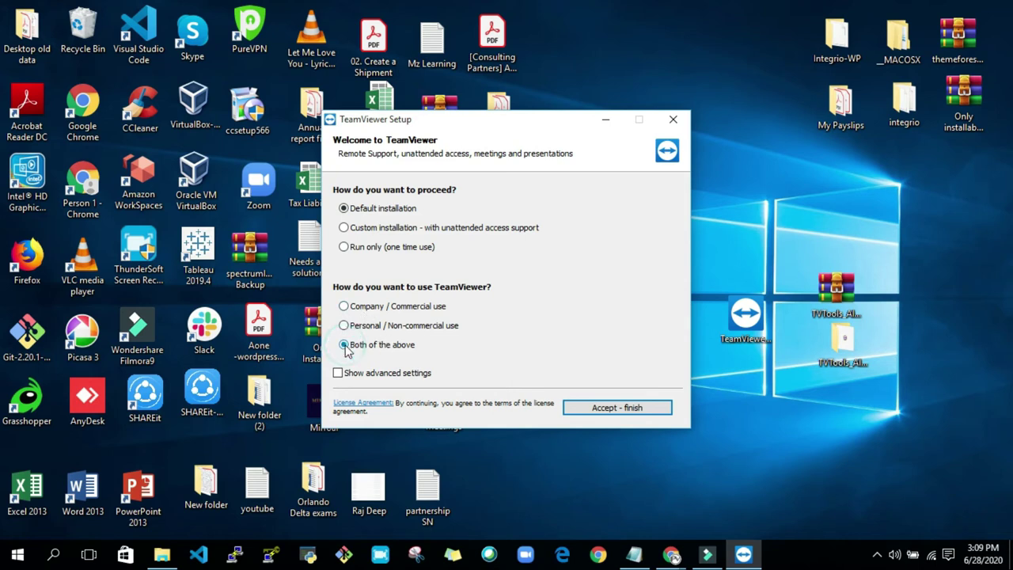
pyautogui.click(599, 407)
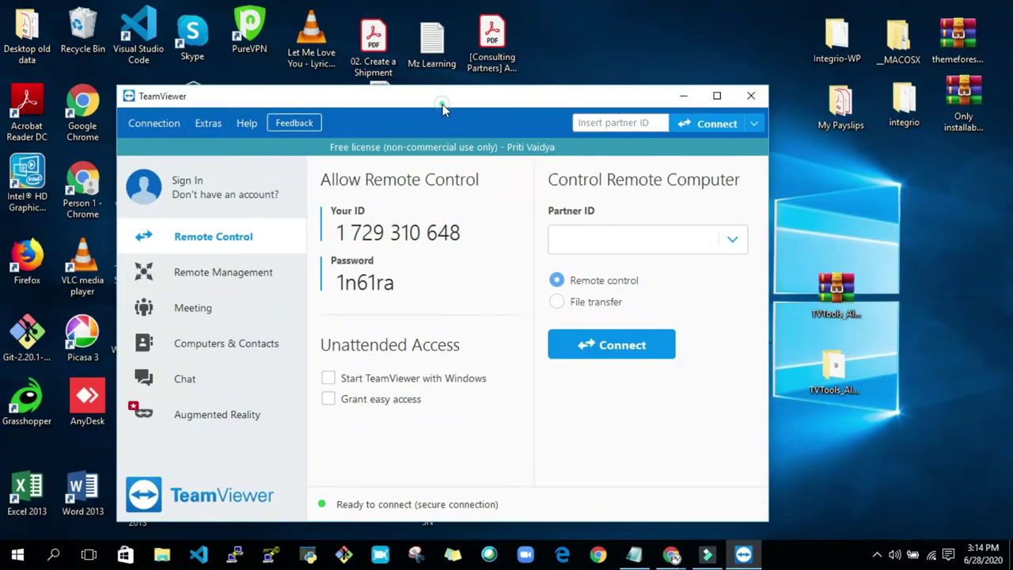
# Step: Open the TVTools_AlterID folder, close TeamViewer, and show the hidden tray icons
pyautogui.moveTo(442, 106); pyautogui.dragTo(466, 99)
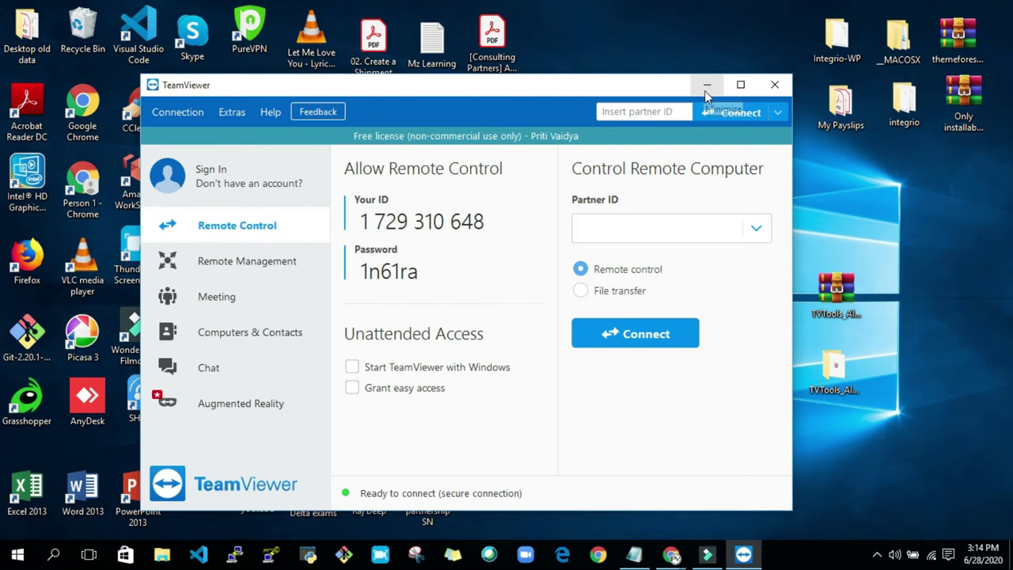
pyautogui.click(833, 374)
pyautogui.doubleClick(832, 373)
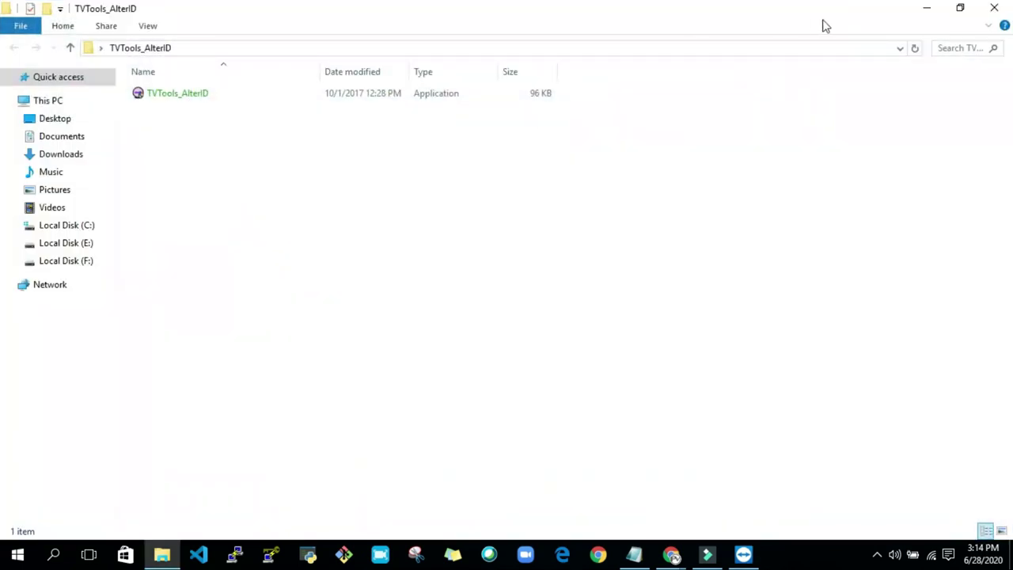
pyautogui.click(918, 16)
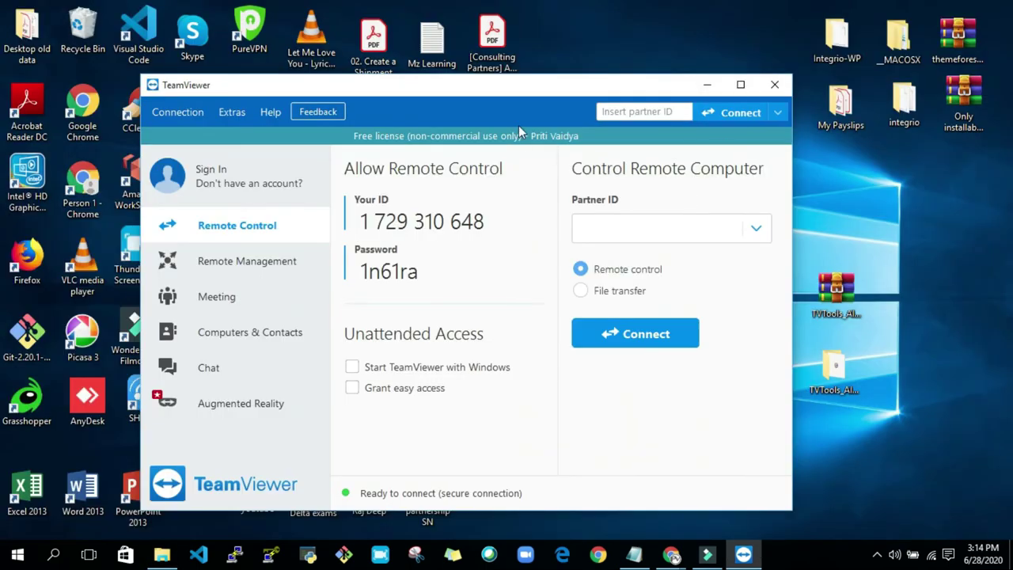
pyautogui.click(772, 87)
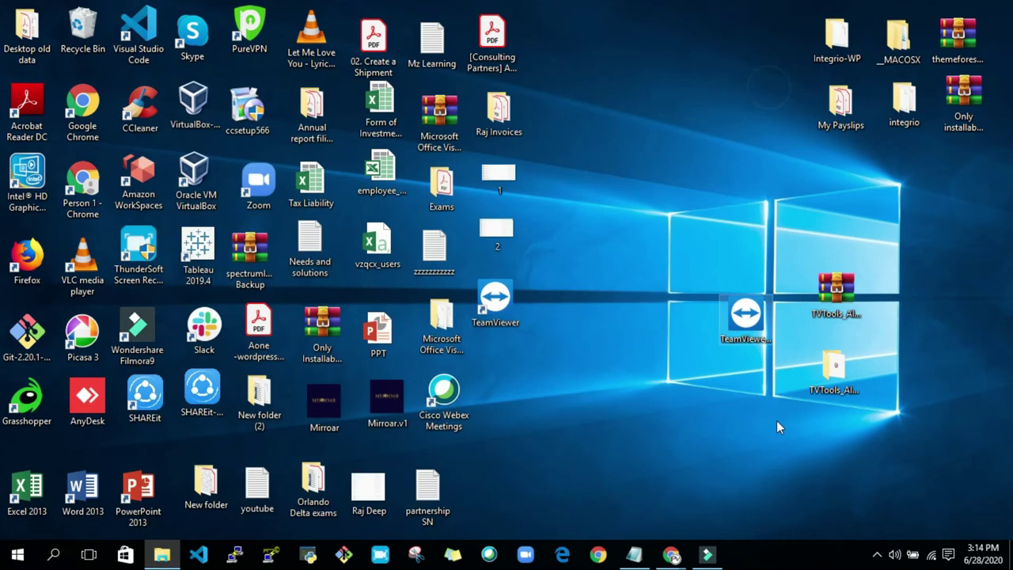
pyautogui.click(877, 554)
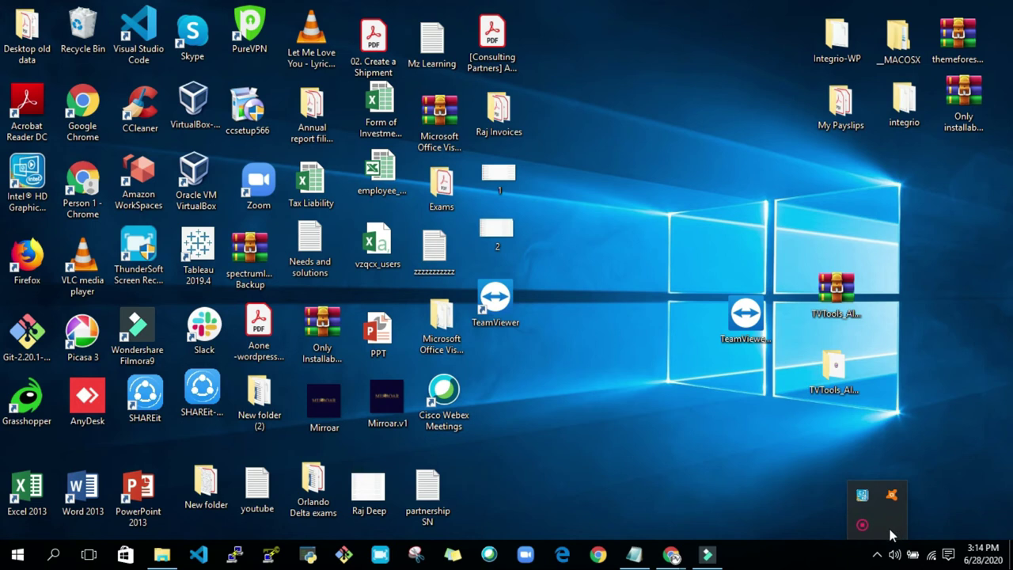
# Step: Open Task Manager from the taskbar and end the TeamViewer (32 bit) process
pyautogui.rightClick(797, 559)
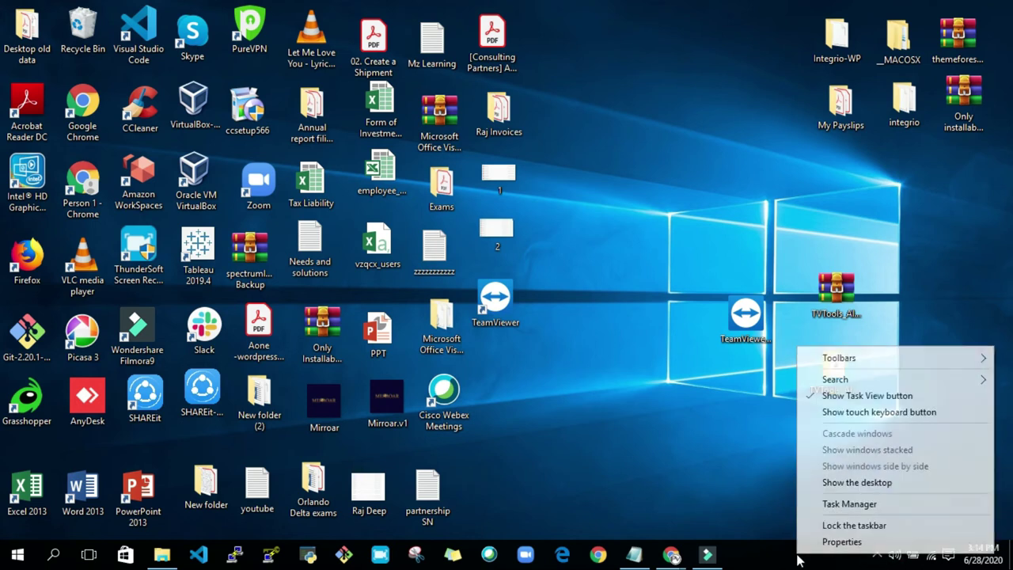
pyautogui.click(839, 506)
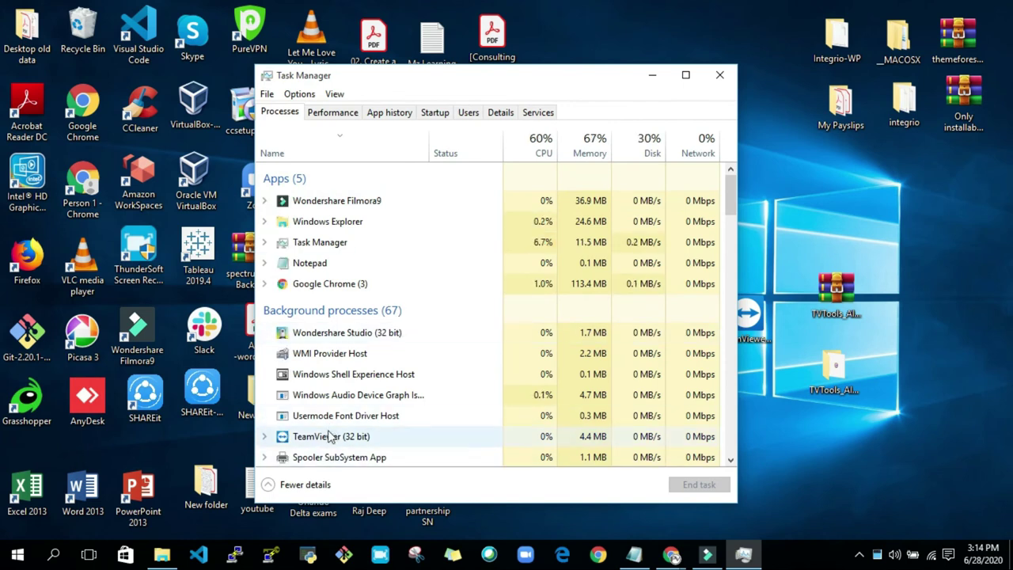
pyautogui.click(332, 435)
pyautogui.rightClick(333, 434)
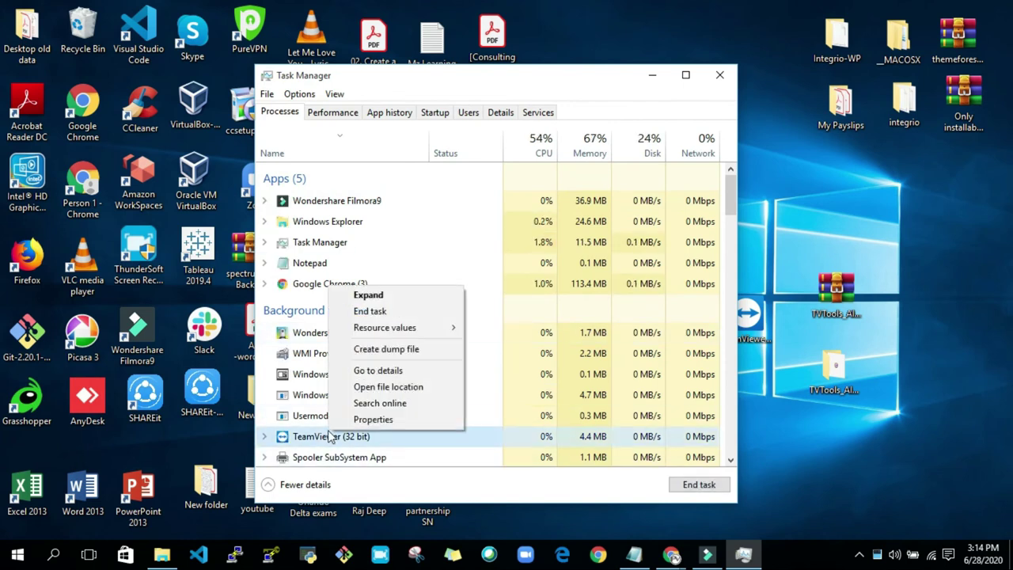
pyautogui.click(396, 295)
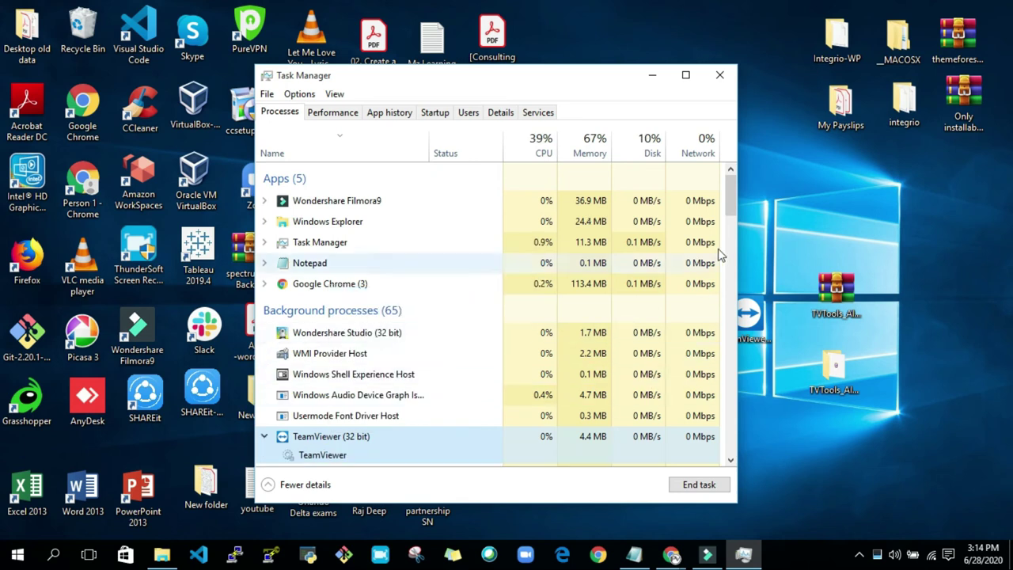
pyautogui.moveTo(732, 197); pyautogui.dragTo(733, 215)
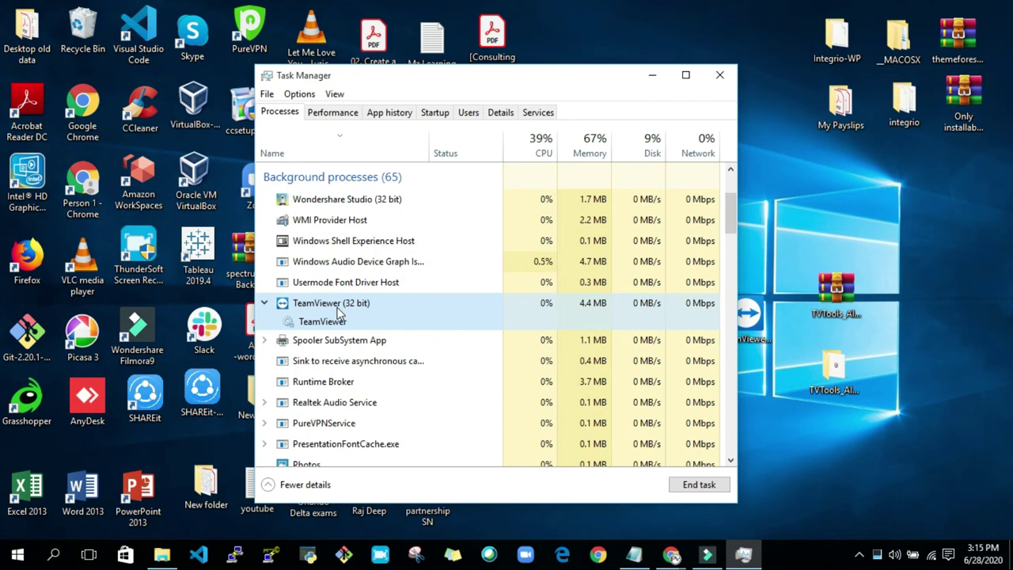
pyautogui.click(698, 486)
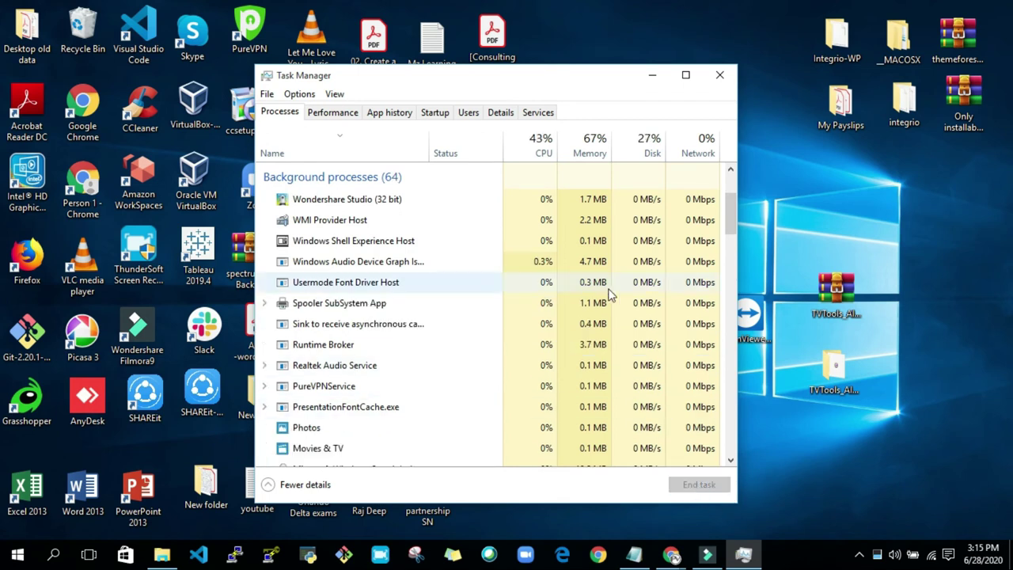
pyautogui.moveTo(733, 214); pyautogui.dragTo(724, 194)
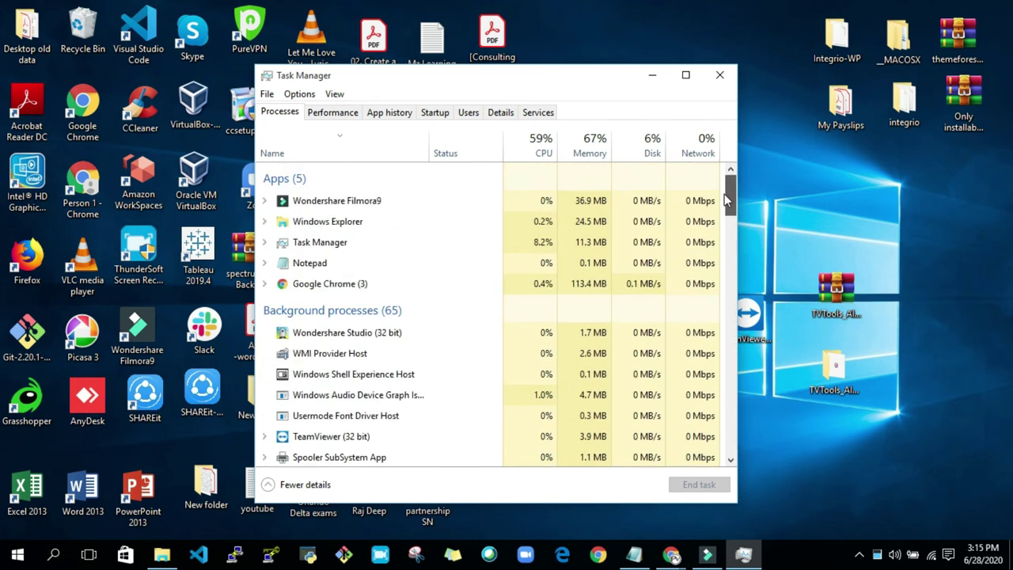
# Step: Close Task Manager and open the TVTools_AlterID folder maximized, selecting the application
pyautogui.click(720, 74)
pyautogui.doubleClick(833, 366)
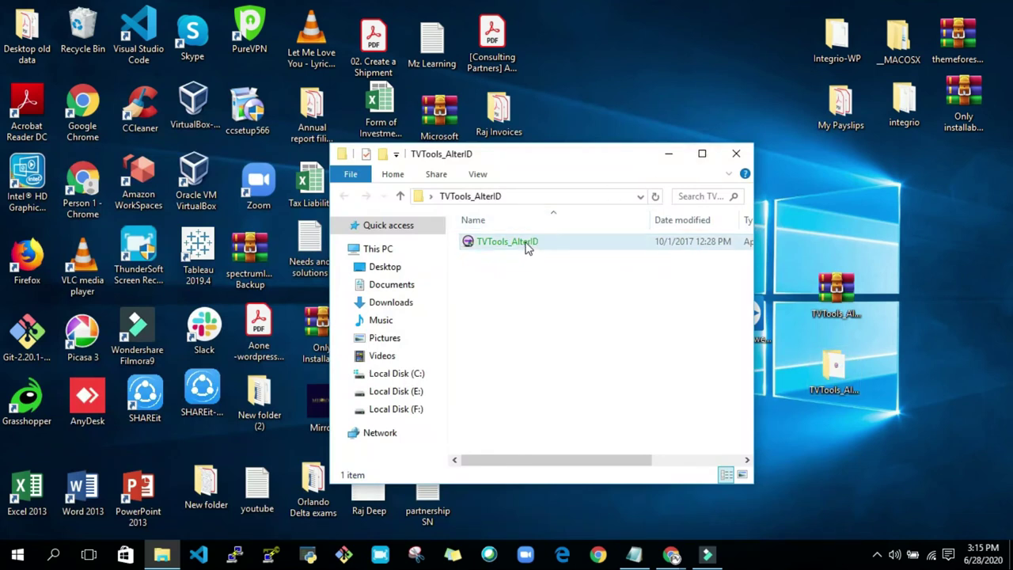
pyautogui.click(528, 248)
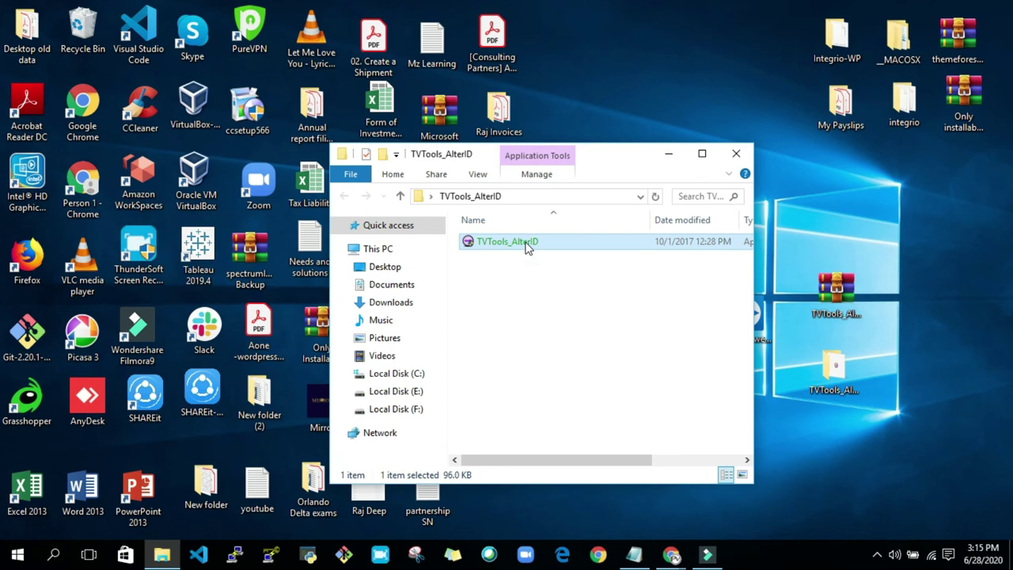
pyautogui.click(701, 154)
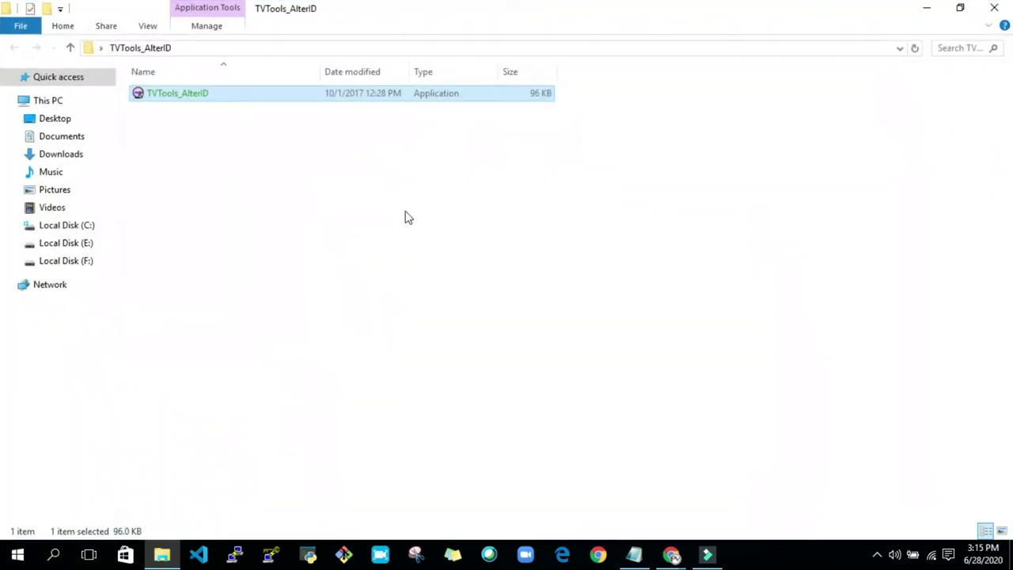
# Step: Run TVTools_AlterID and choose C:\Program Files (x86)\TeamViewer as the TeamViewer.exe path
pyautogui.doubleClick(229, 96)
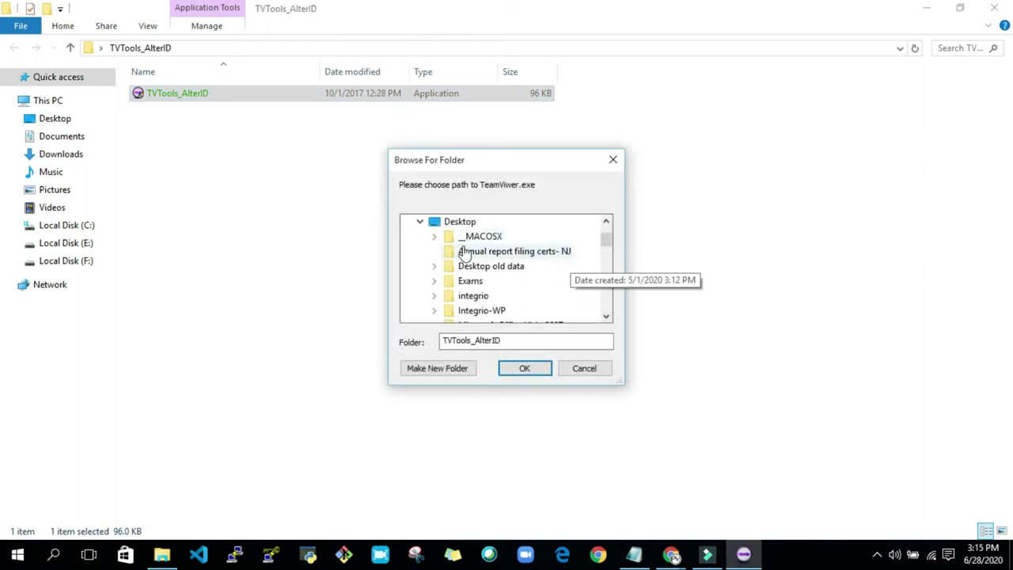
pyautogui.click(607, 222)
pyautogui.click(606, 223)
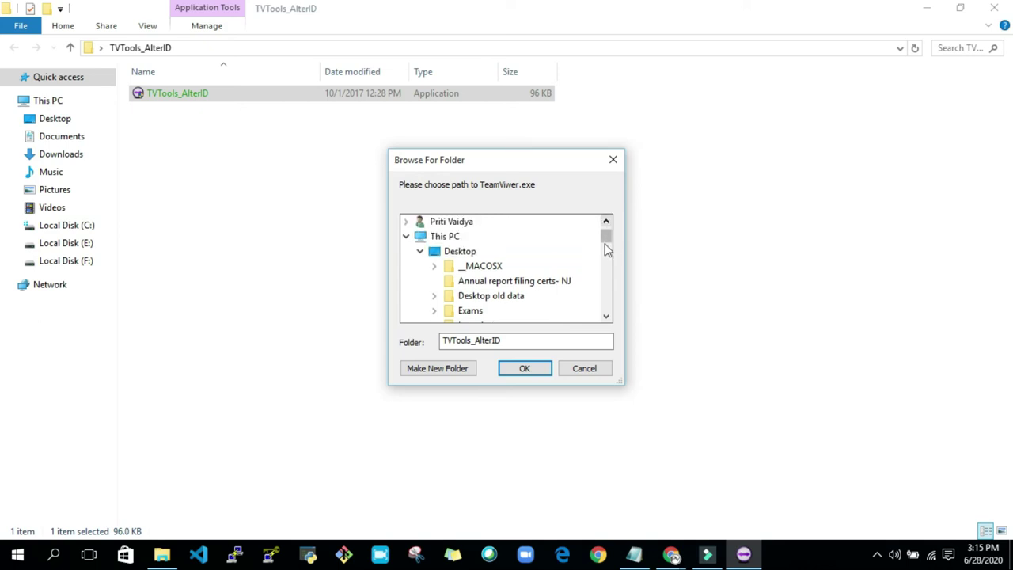
pyautogui.moveTo(606, 236); pyautogui.dragTo(607, 270)
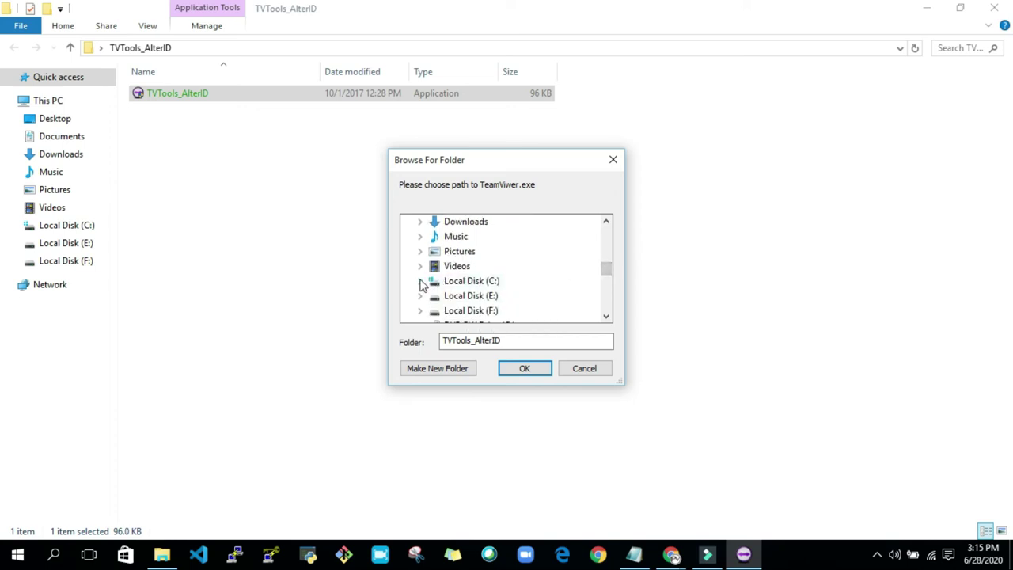
pyautogui.click(421, 285)
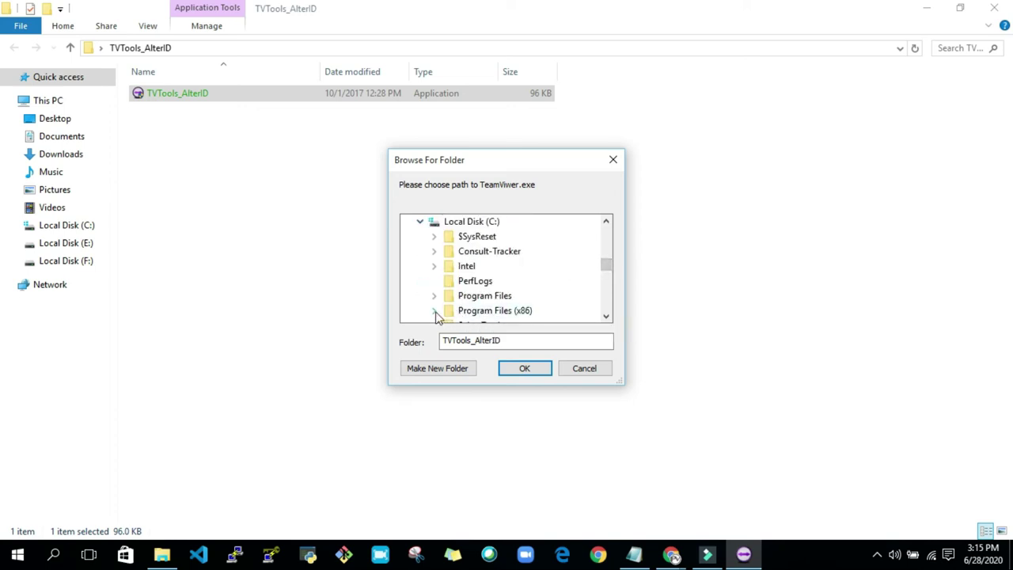
pyautogui.click(435, 312)
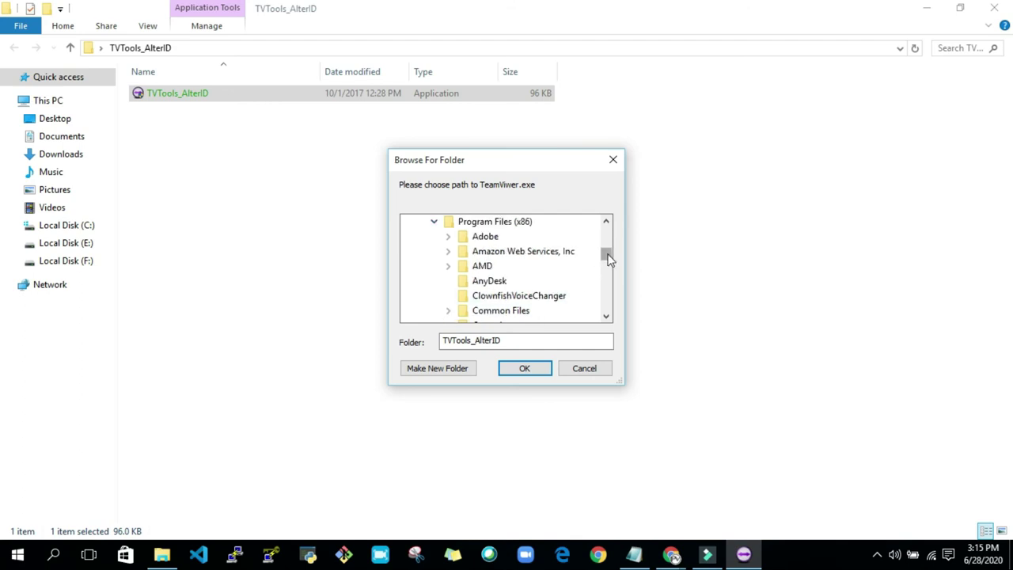
pyautogui.moveTo(606, 258); pyautogui.dragTo(607, 275)
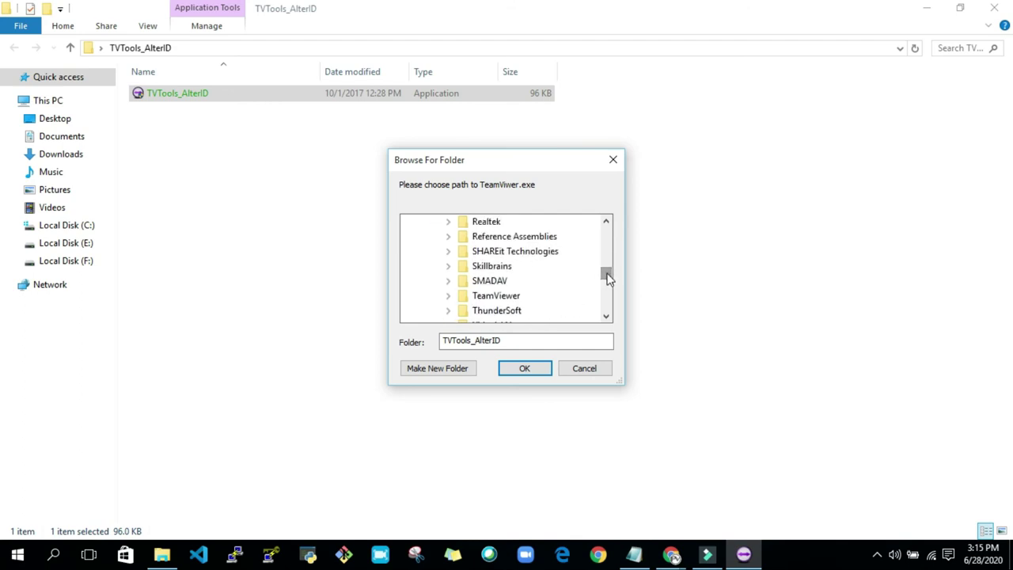
pyautogui.click(448, 297)
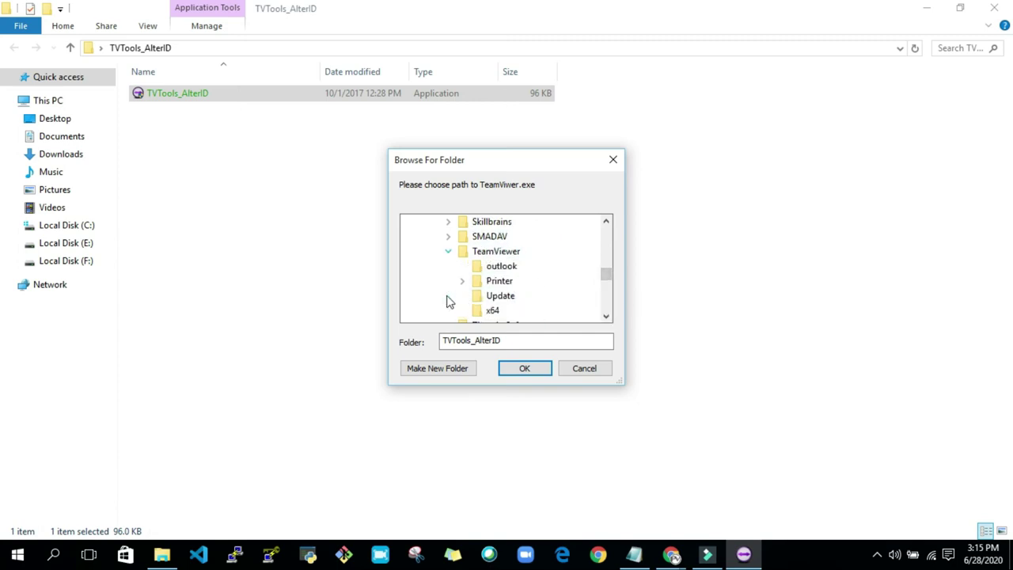
pyautogui.click(496, 251)
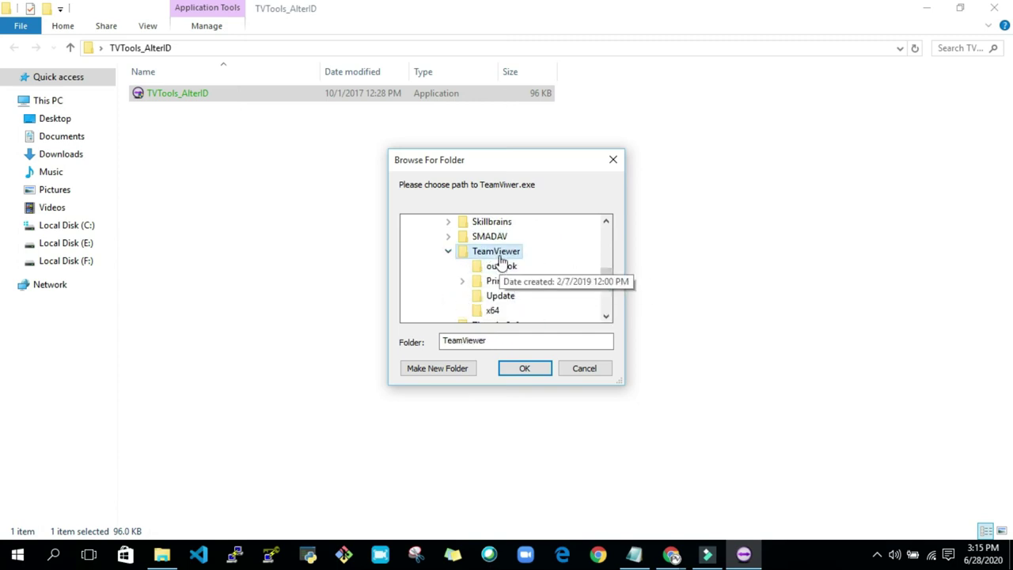
# Step: Confirm the path, run the Trial-mode ID reset to 100% success, and close the tool
pyautogui.click(517, 368)
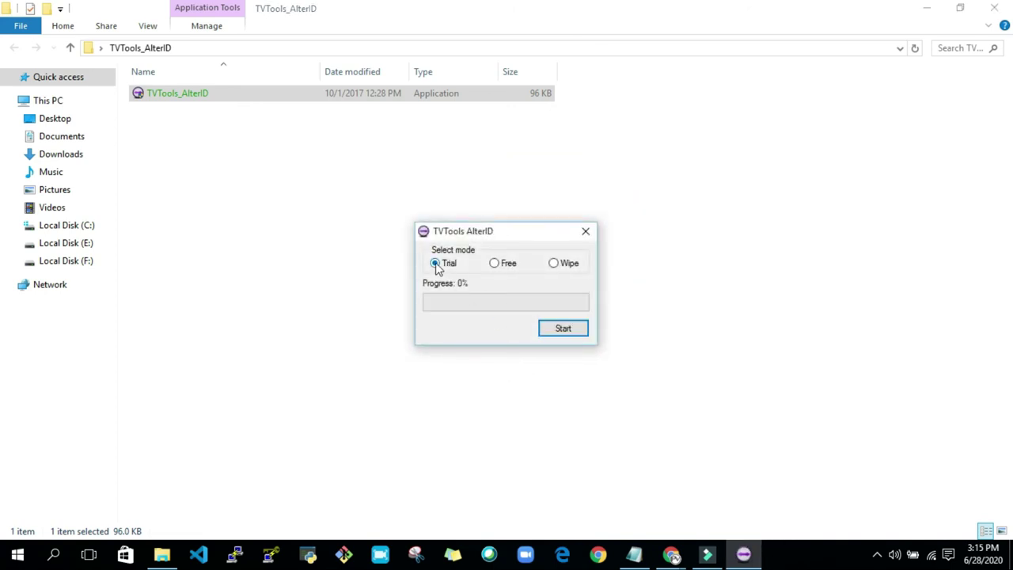
pyautogui.click(563, 329)
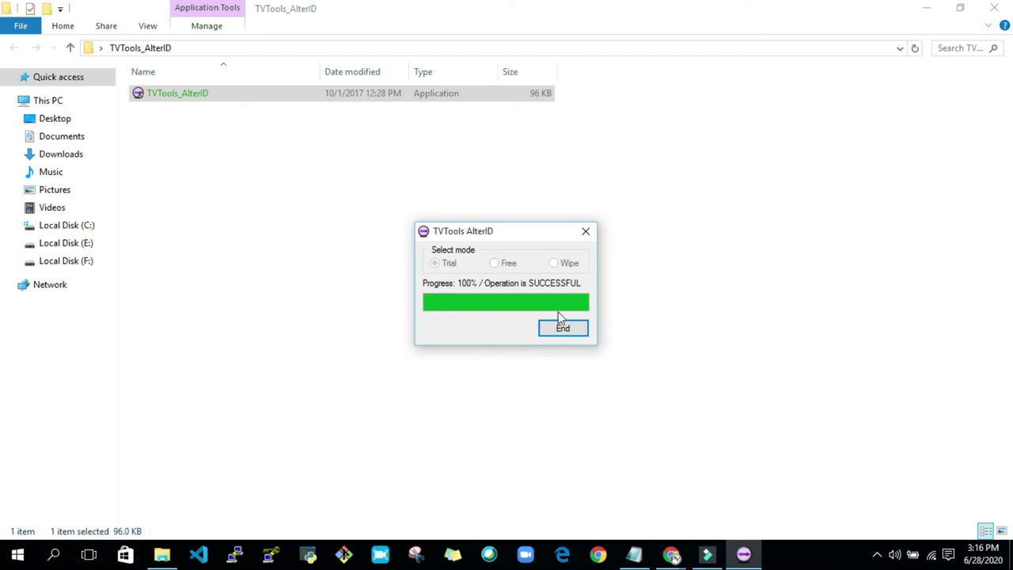
pyautogui.click(563, 336)
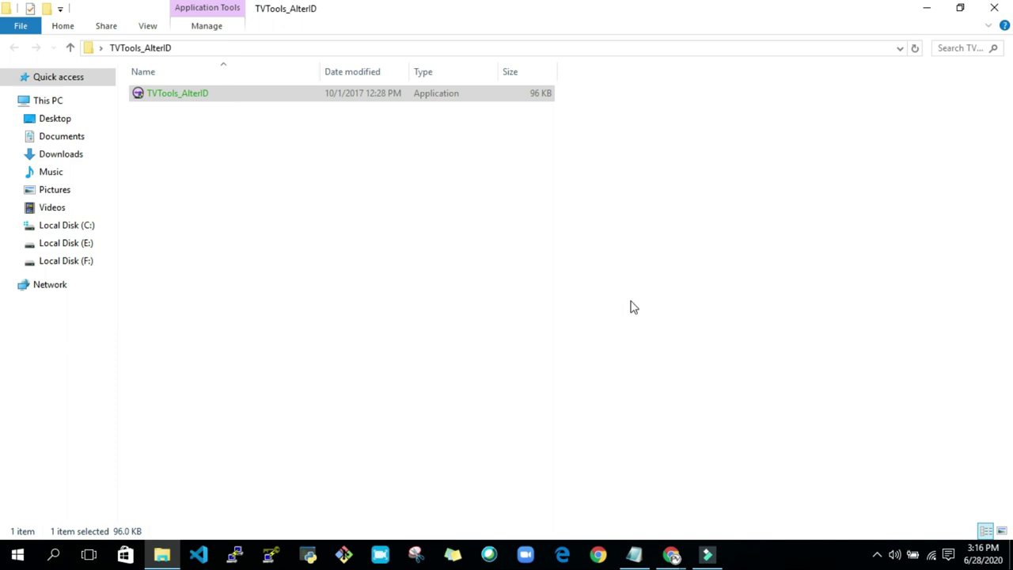
# Step: Minimize File Explorer and relaunch TeamViewer from its desktop shortcut
pyautogui.click(927, 9)
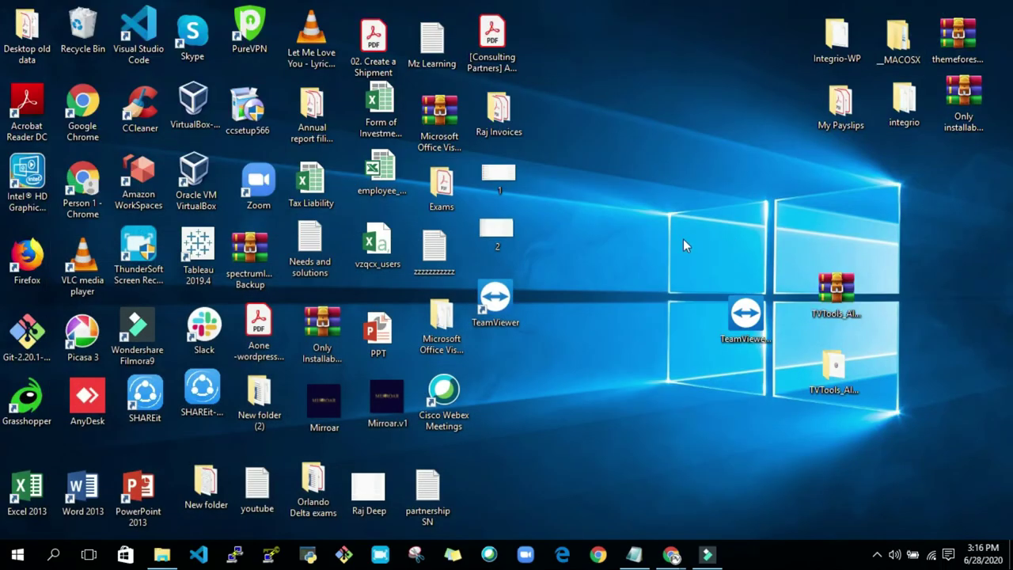
pyautogui.moveTo(495, 300); pyautogui.dragTo(592, 363)
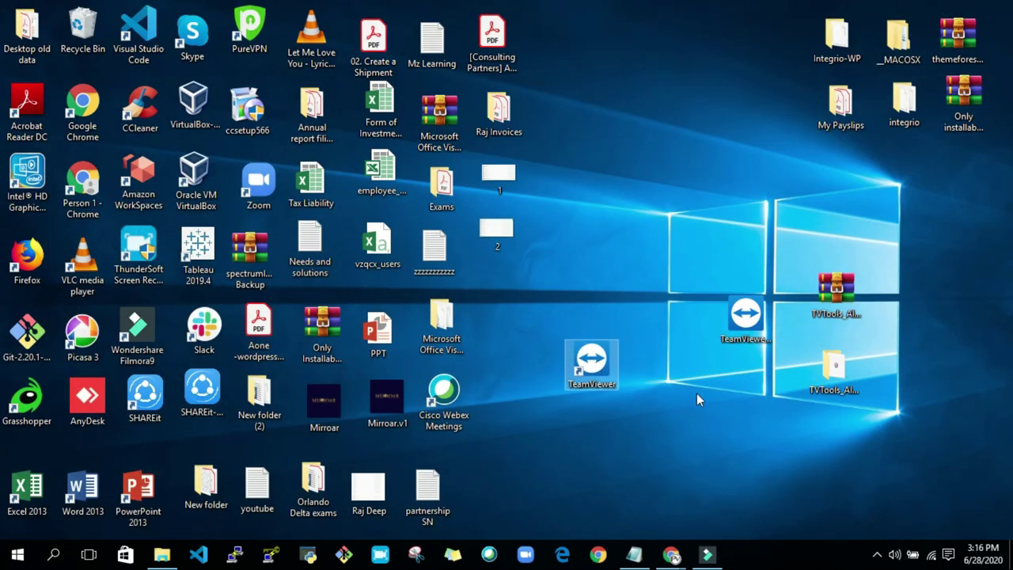
pyautogui.doubleClick(592, 364)
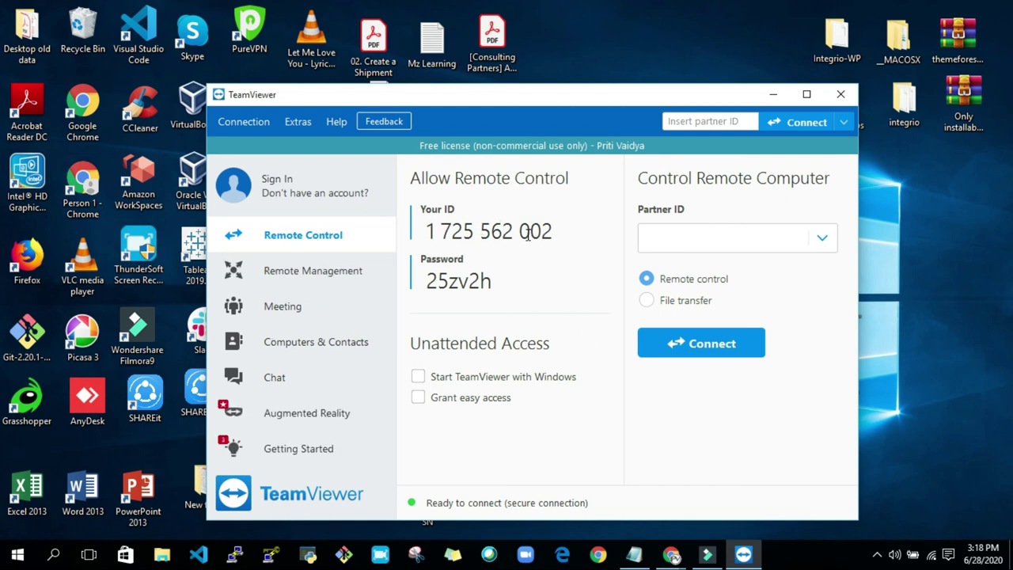
pyautogui.moveTo(527, 236); pyautogui.dragTo(552, 231)
pyautogui.click(554, 230)
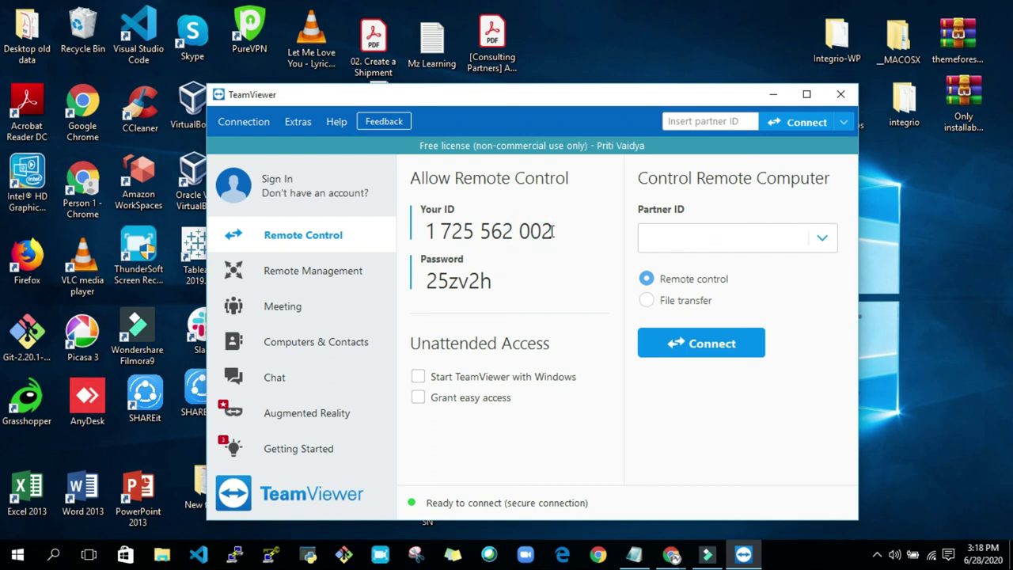